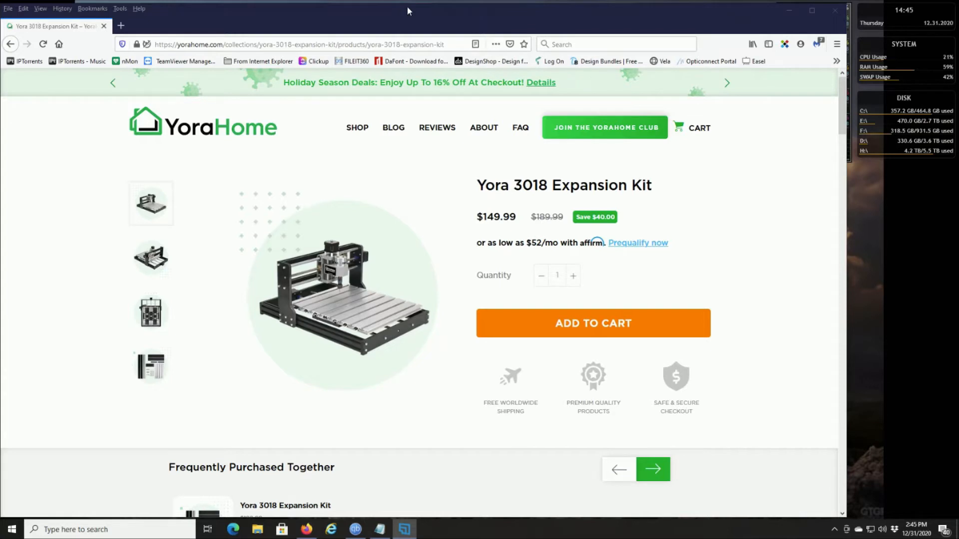
- Look up the COM port of the USB-SERIAL CH340 device under Ports (COM & LPT) in Device Manager
left_click_drag(407, 7, 418, 50)
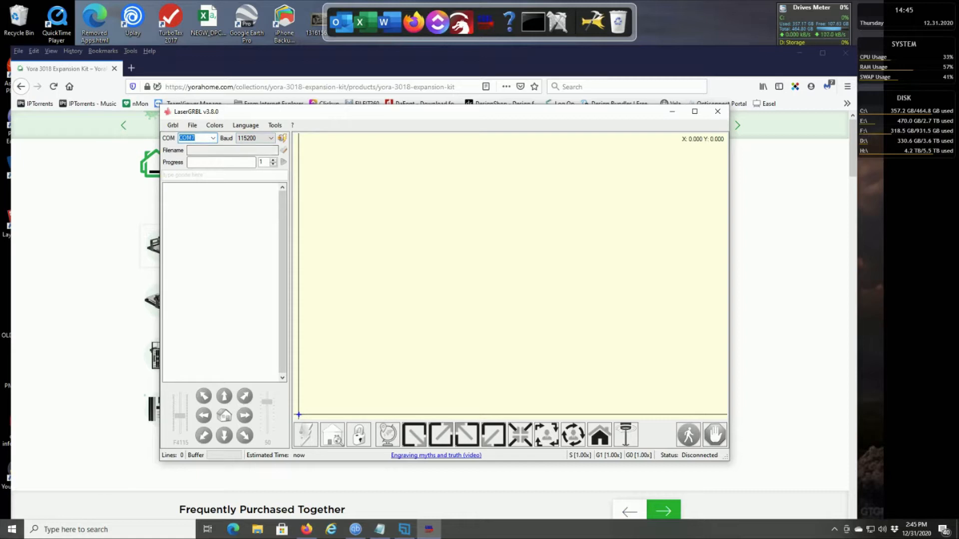
left_click(13, 531)
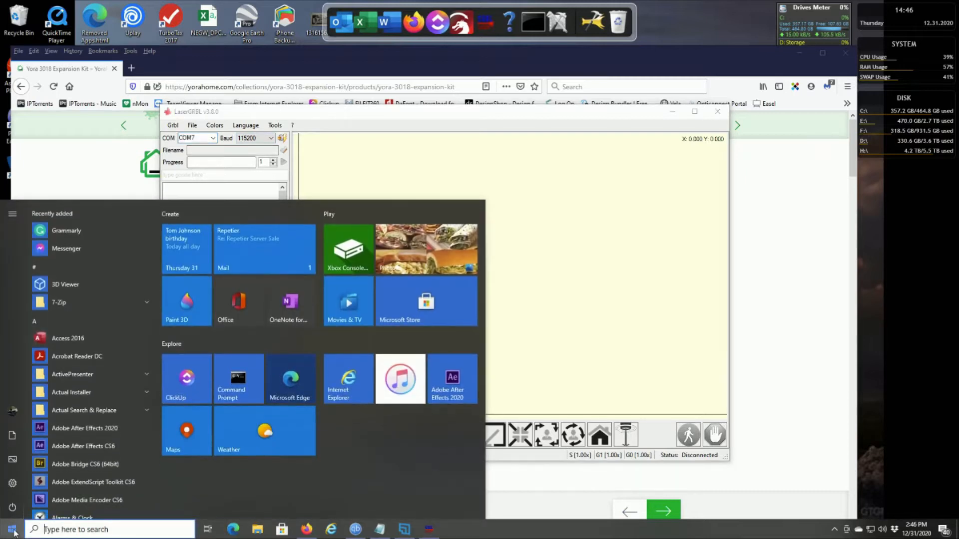
type("device")
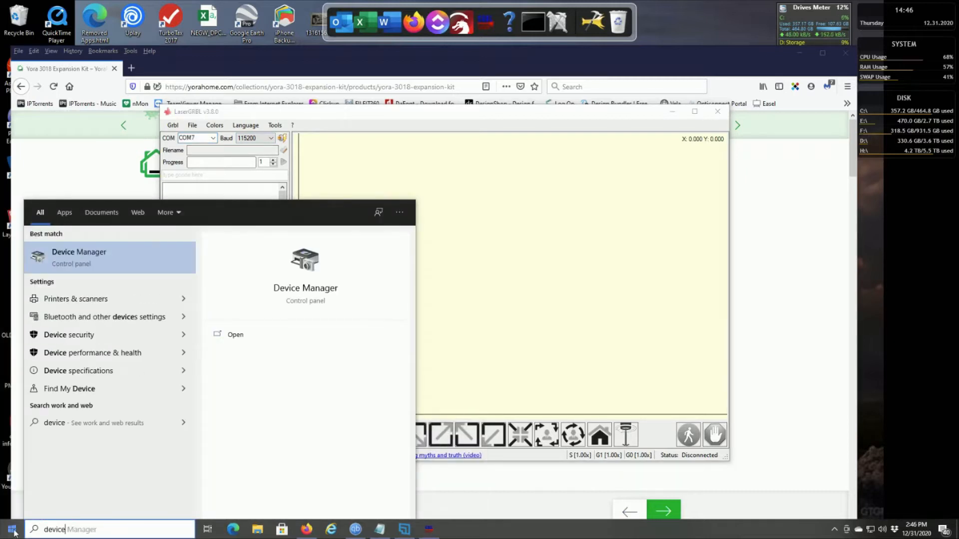
left_click(87, 264)
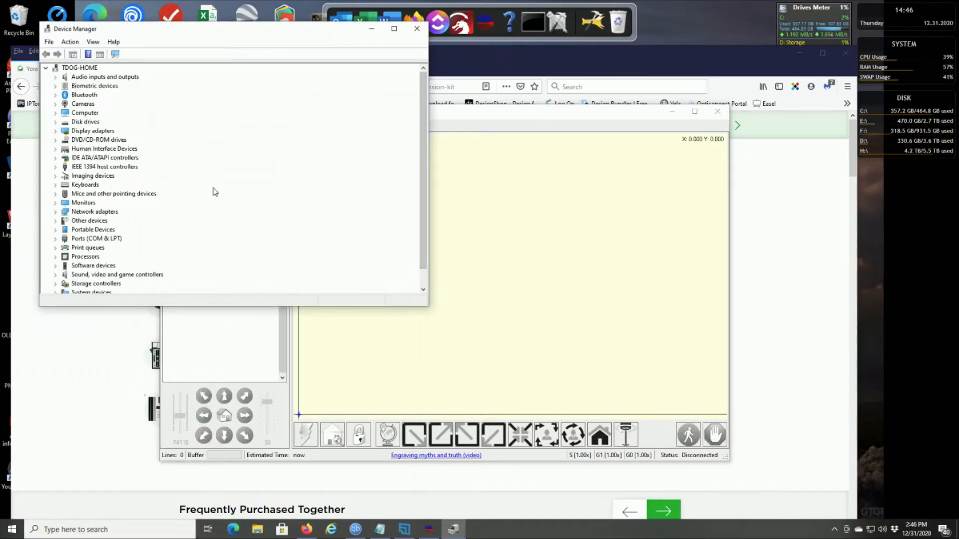
left_click(55, 238)
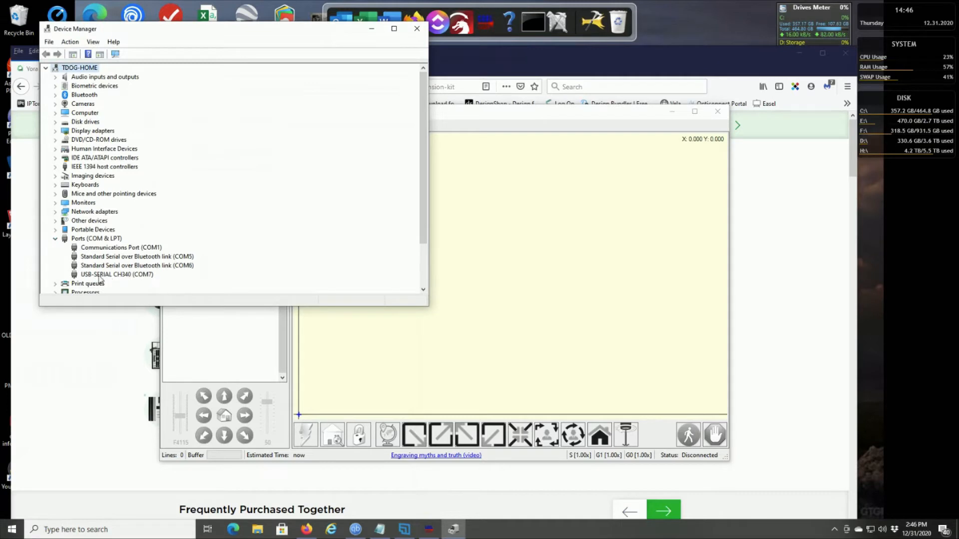
left_click(144, 275)
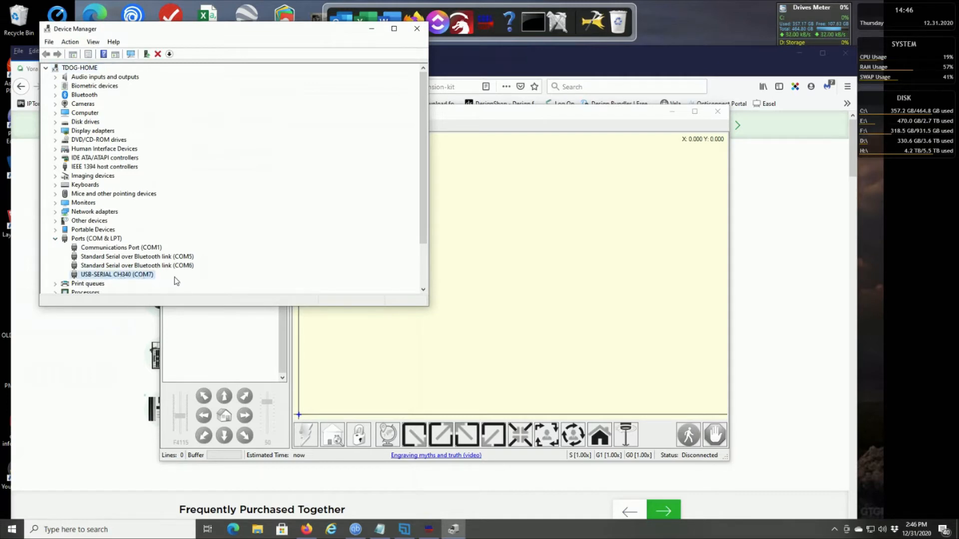
left_click(416, 29)
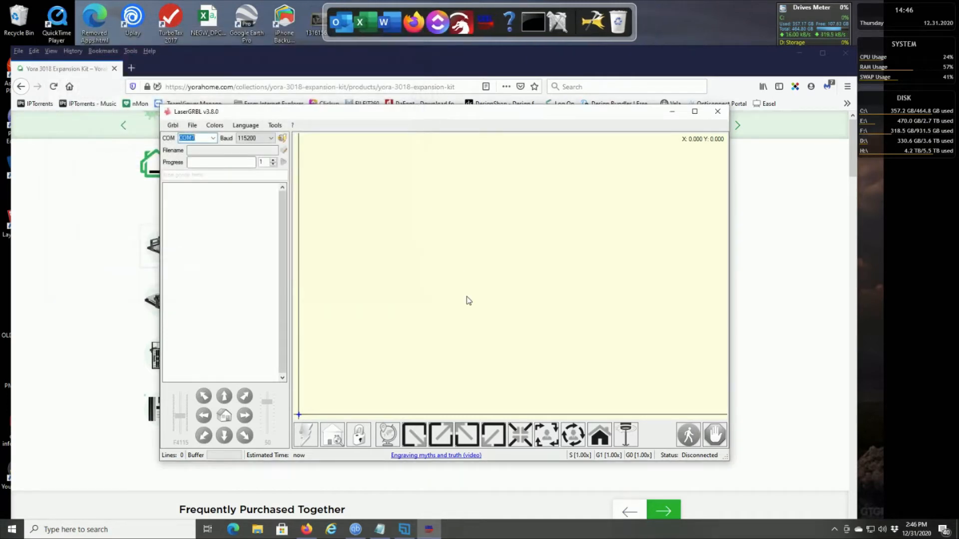
- Connect LaserGRBL to the machine on COM7 at 115200 baud
left_click(203, 139)
left_click(283, 139)
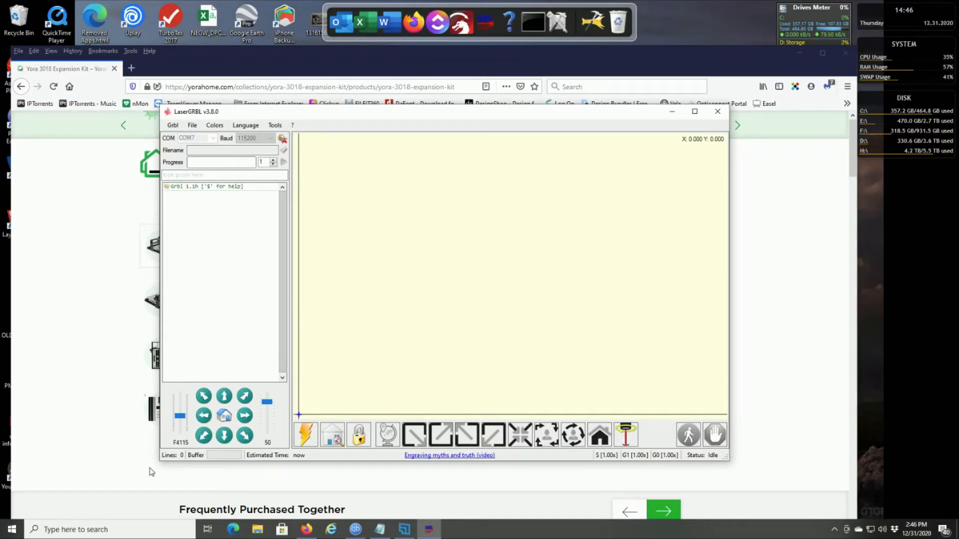
- Open a blank Notepad file and write the original work area size, 300x180mm
left_click(11, 531)
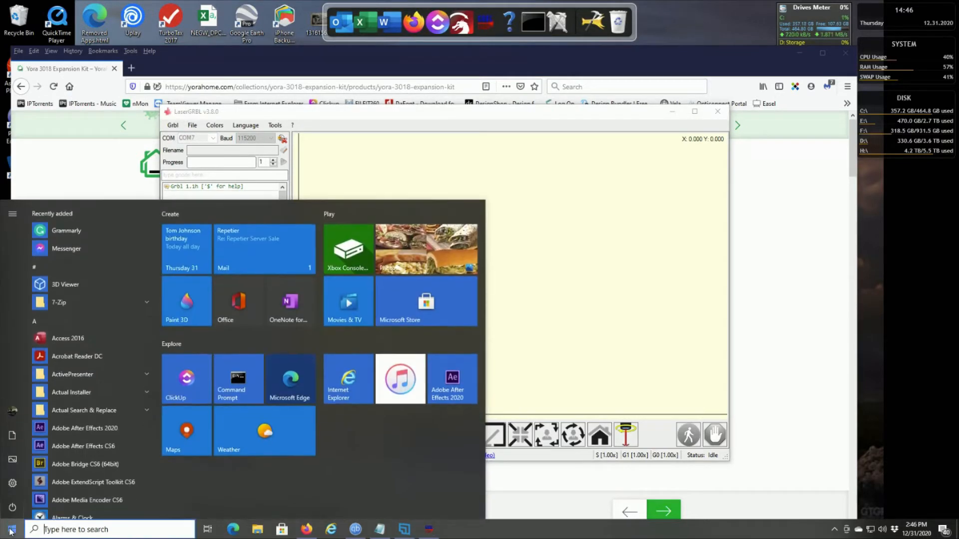
type("notep")
key("Return")
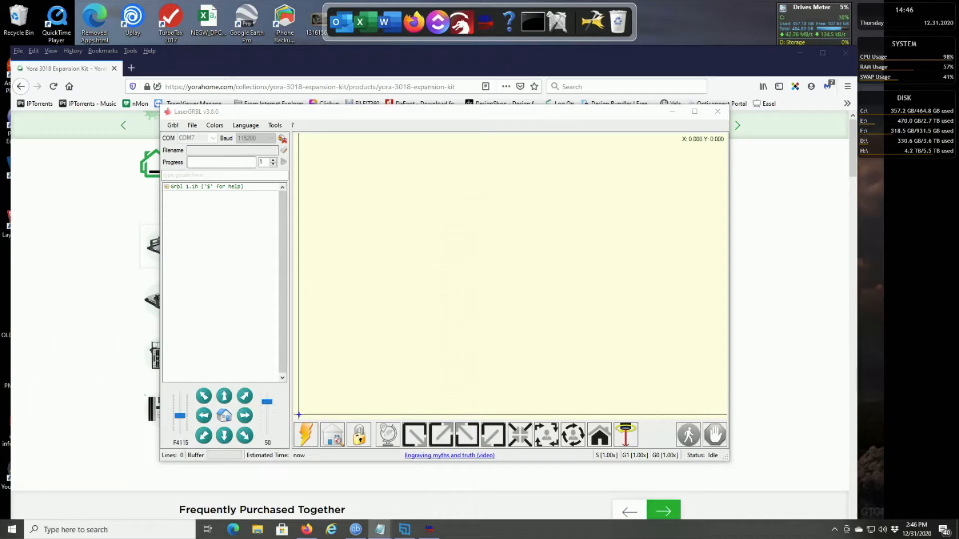
left_click_drag(484, 109, 663, 214)
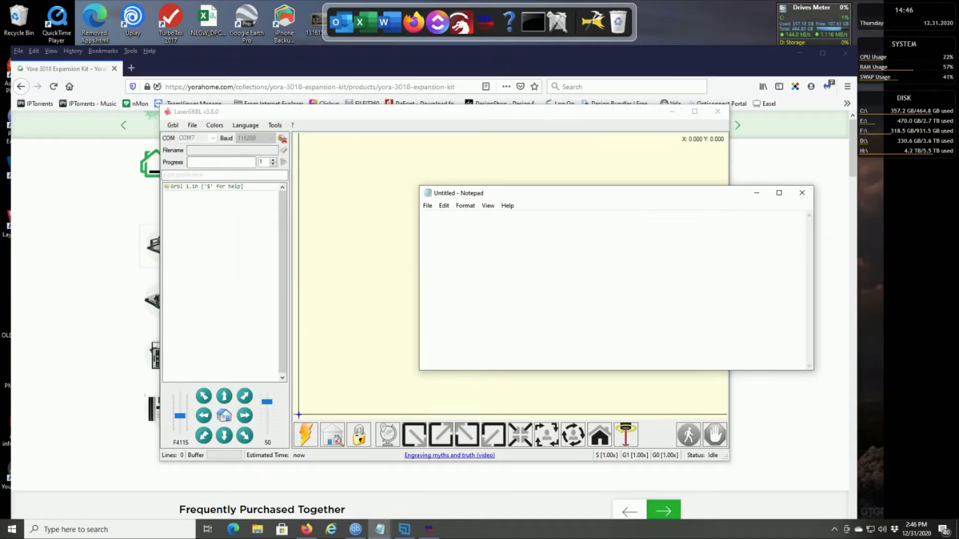
type("300x180mm")
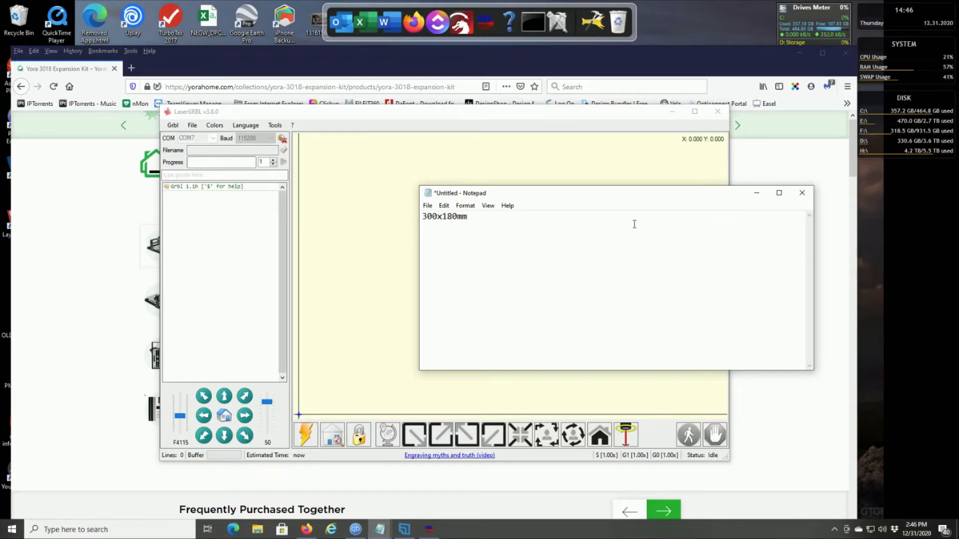
- Add the expanded work area size 300x360mm below a blank line and move the Notepad window clear of LaserGRBL
key("Return")
key("Return")
type("300x360mm")
left_click_drag(618, 195, 749, 17)
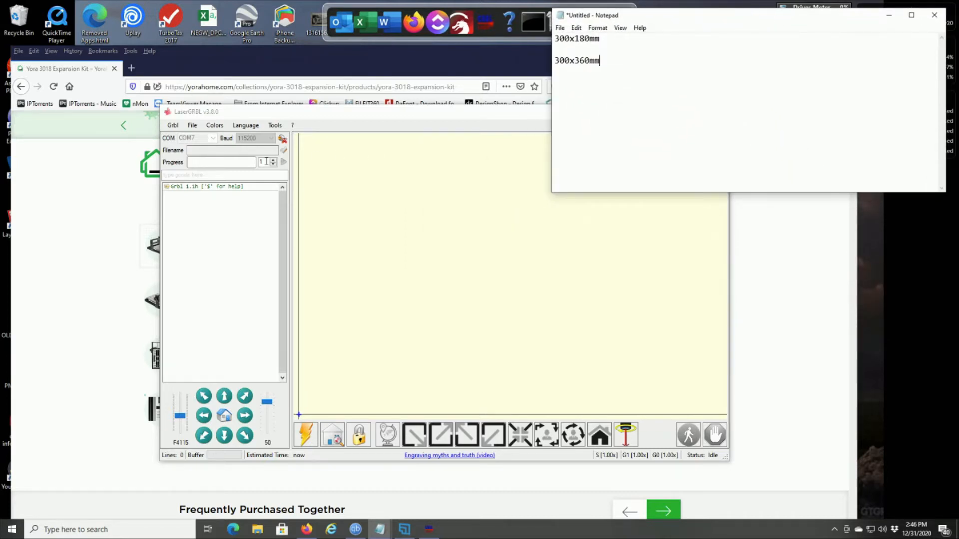
- Examine the axis maximum travel parameters in LaserGRBL's Grbl configuration, reread the values from the controller and close the list
left_click(173, 127)
left_click(173, 126)
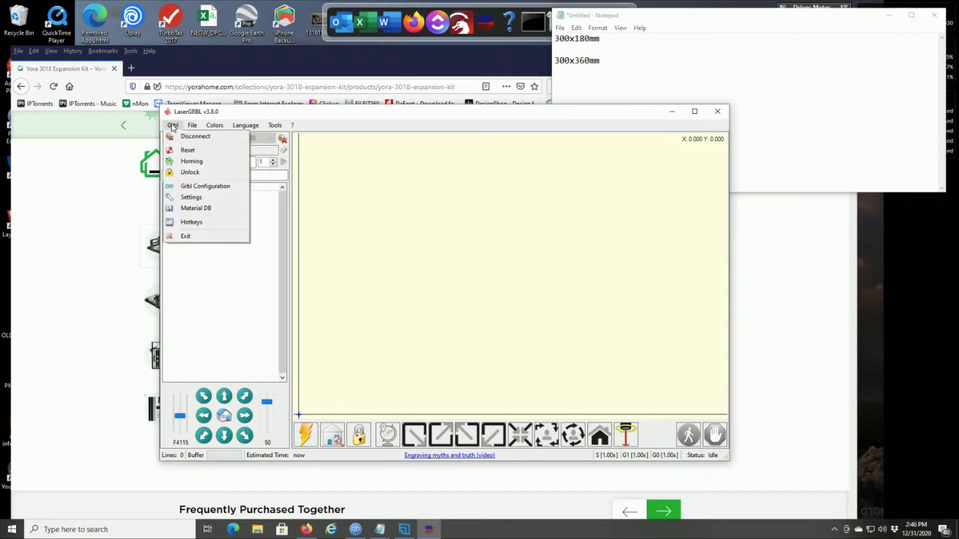
left_click(192, 188)
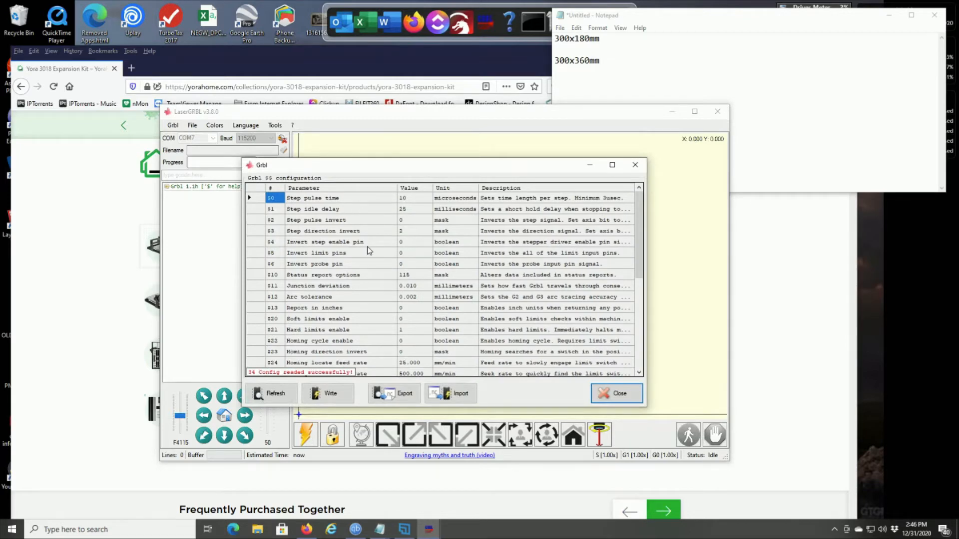
scroll(372, 262, "down", 6)
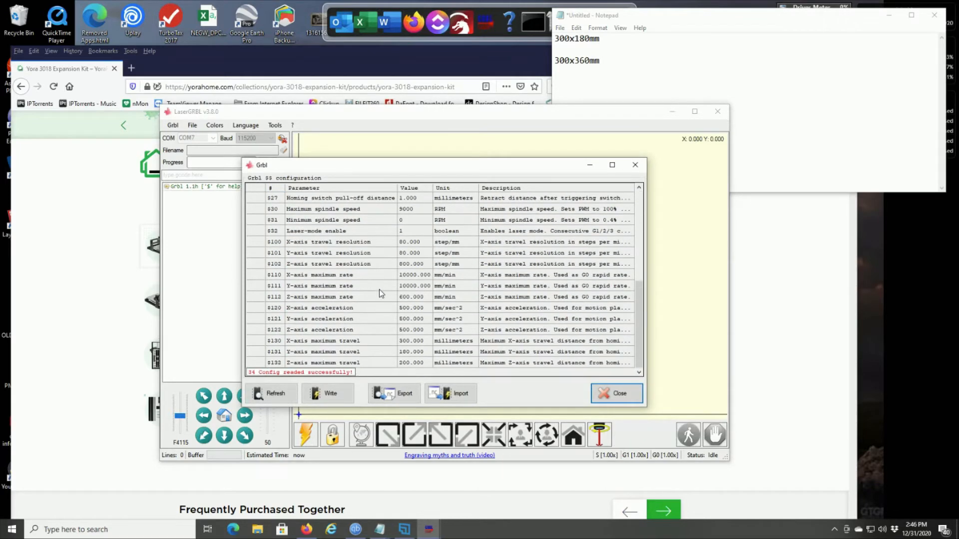
left_click(320, 343)
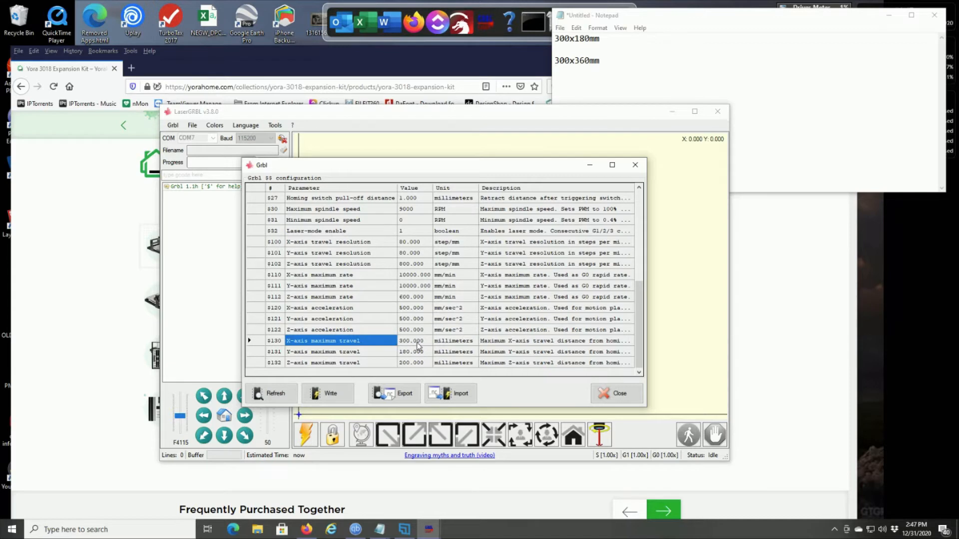
left_click(273, 396)
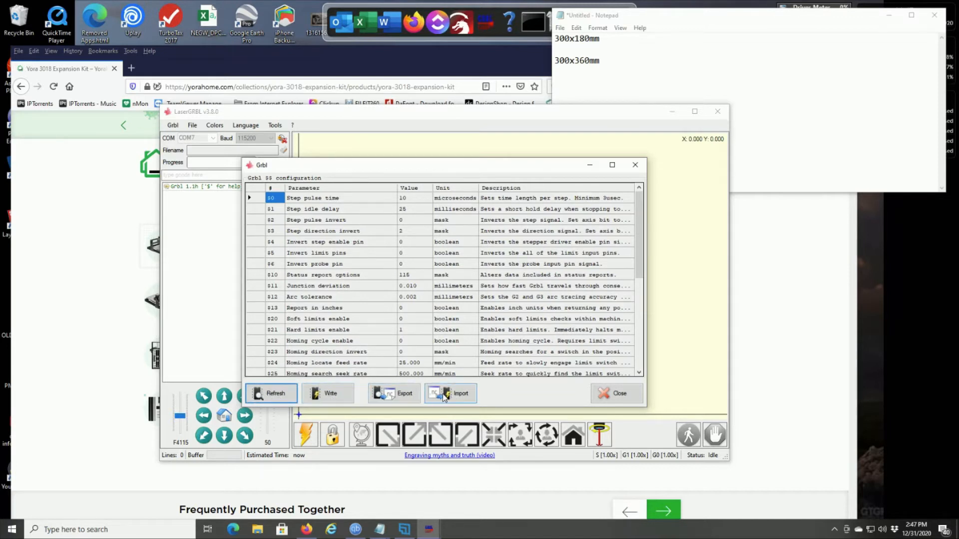
left_click(610, 393)
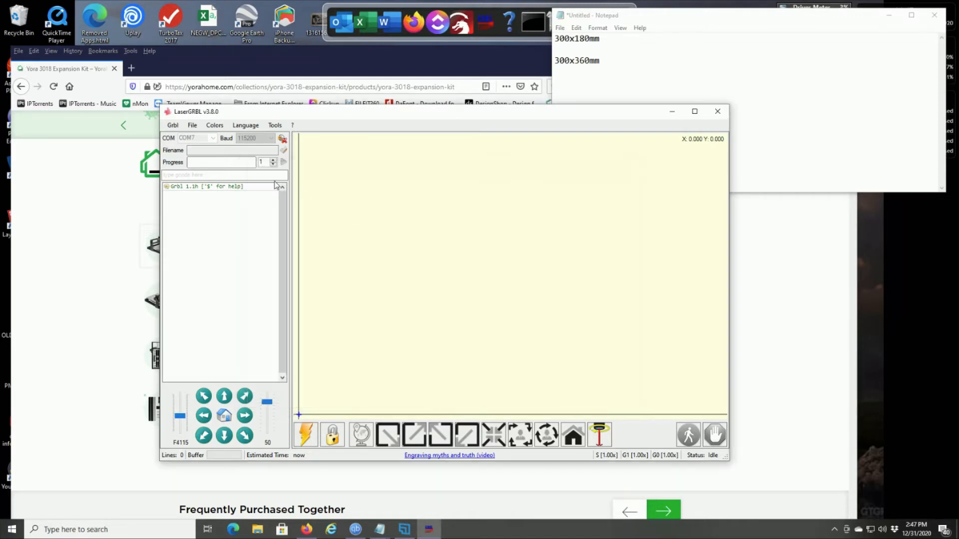
- Unlock the Grbl controller and set the X-axis maximum travel ($130) to 300 mm in the Grbl configuration
left_click(172, 126)
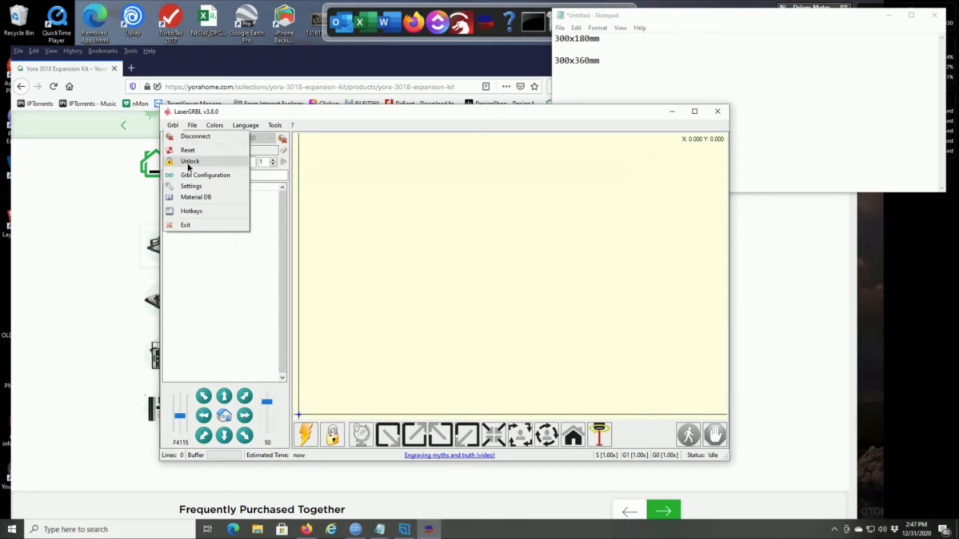
left_click(189, 162)
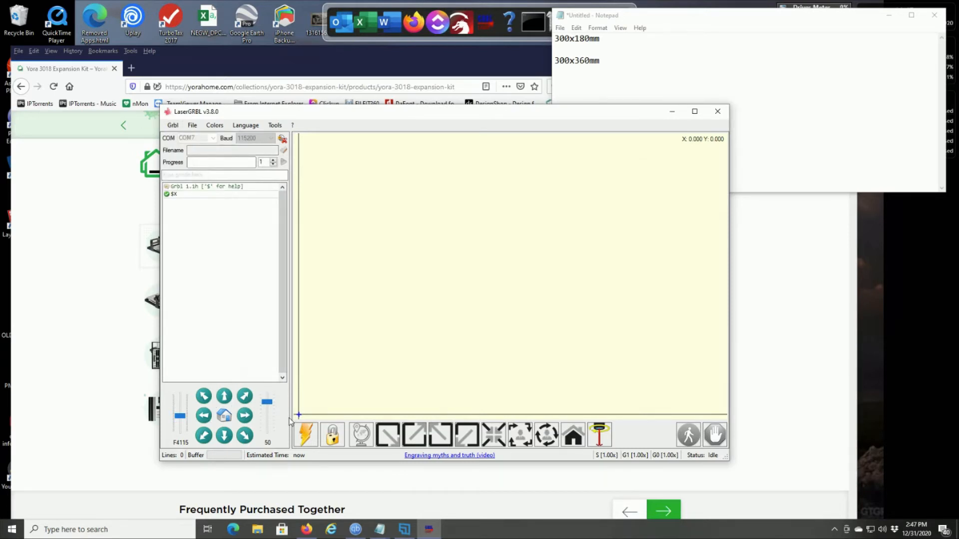
left_click(172, 125)
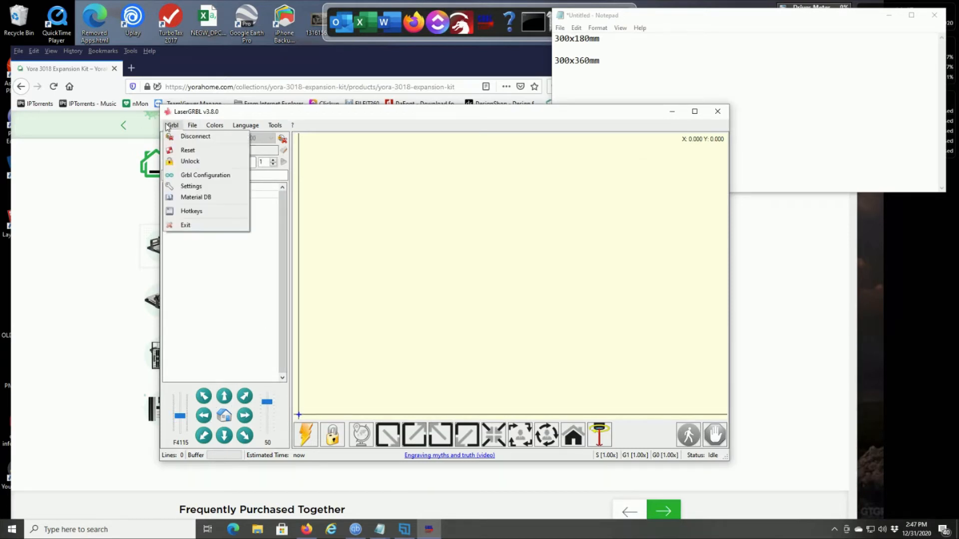
left_click(193, 176)
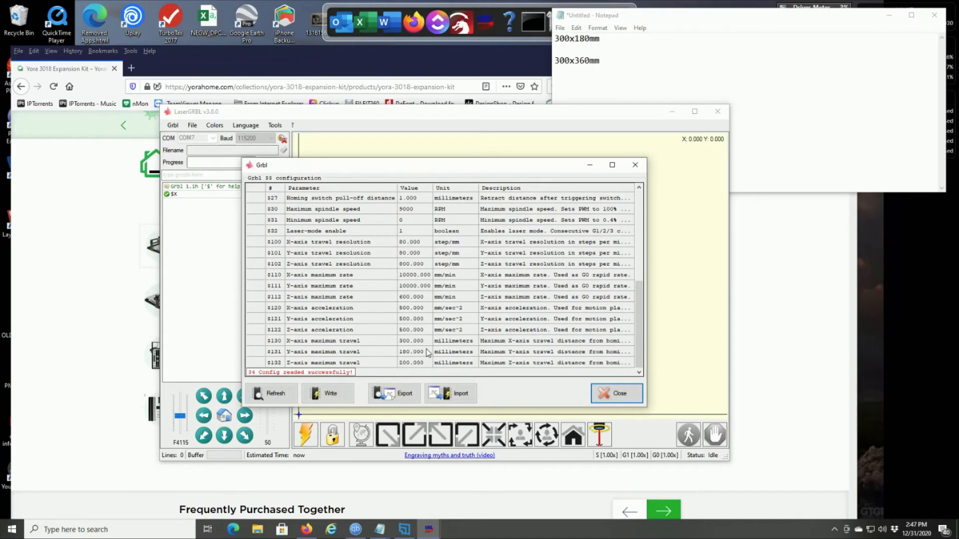
left_click(299, 342)
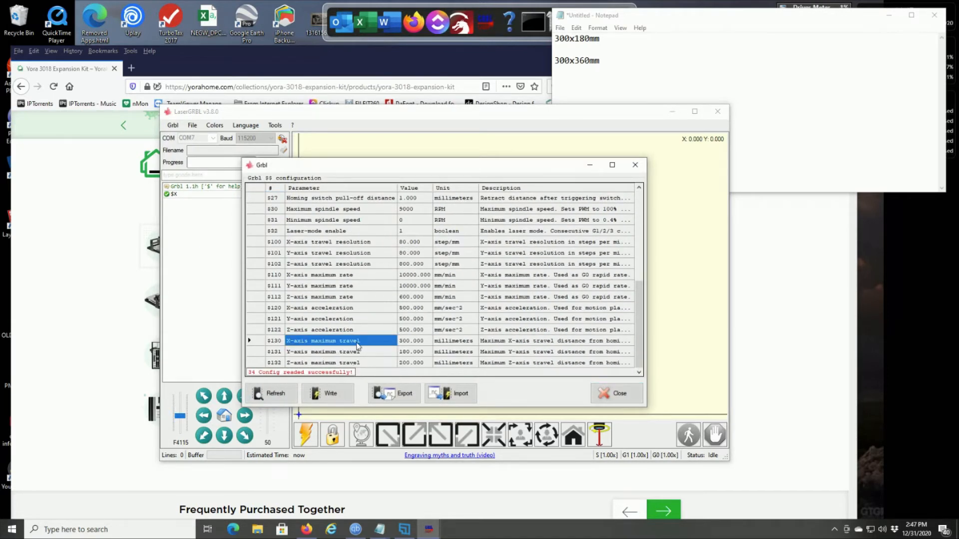
left_click(412, 342)
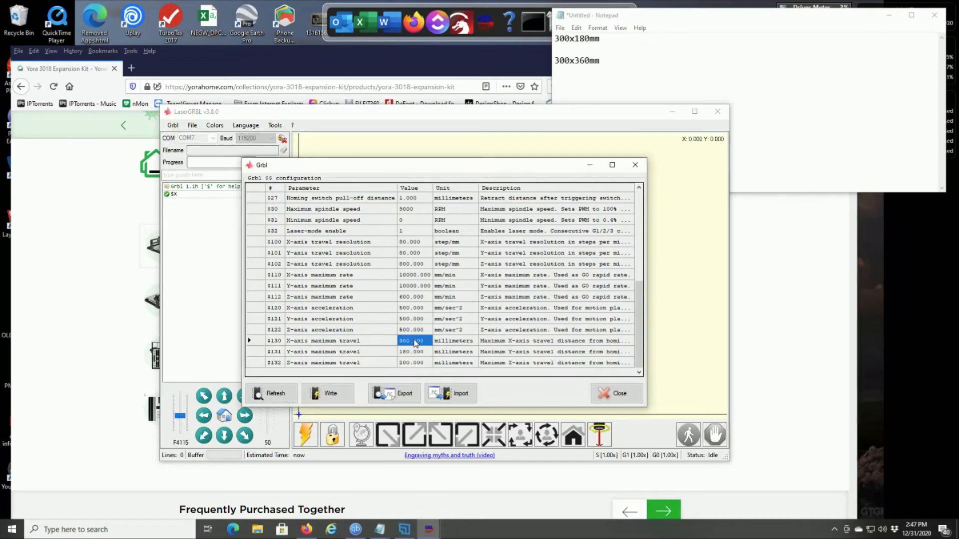
type("300")
key("Return")
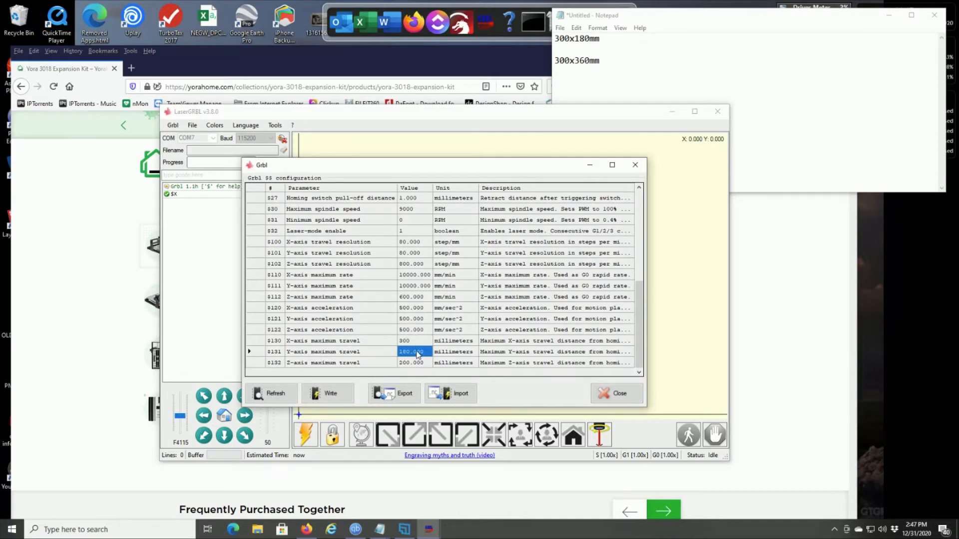
- Set the Y-axis maximum travel ($131) to 360 mm and write the configuration to the controller
type("360")
key("Return")
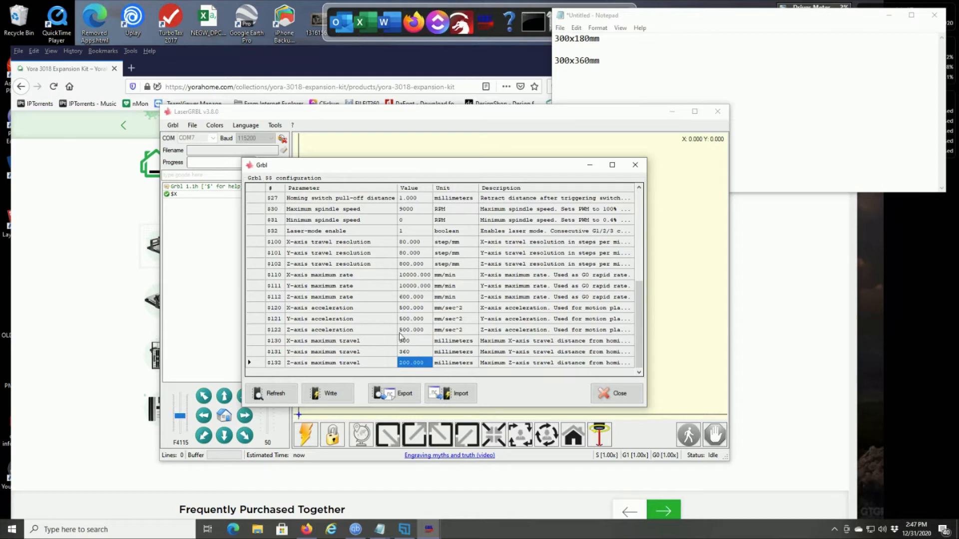
left_click(334, 397)
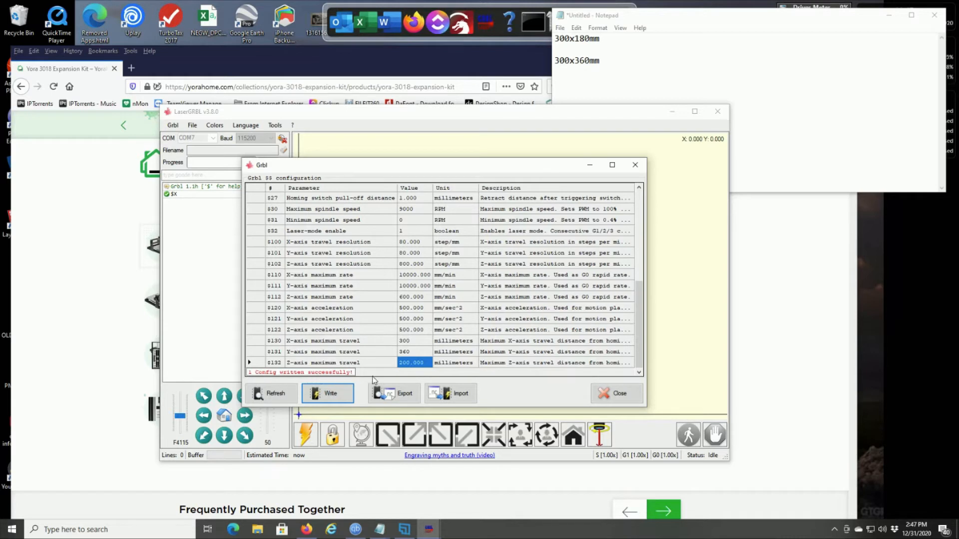
left_click(619, 393)
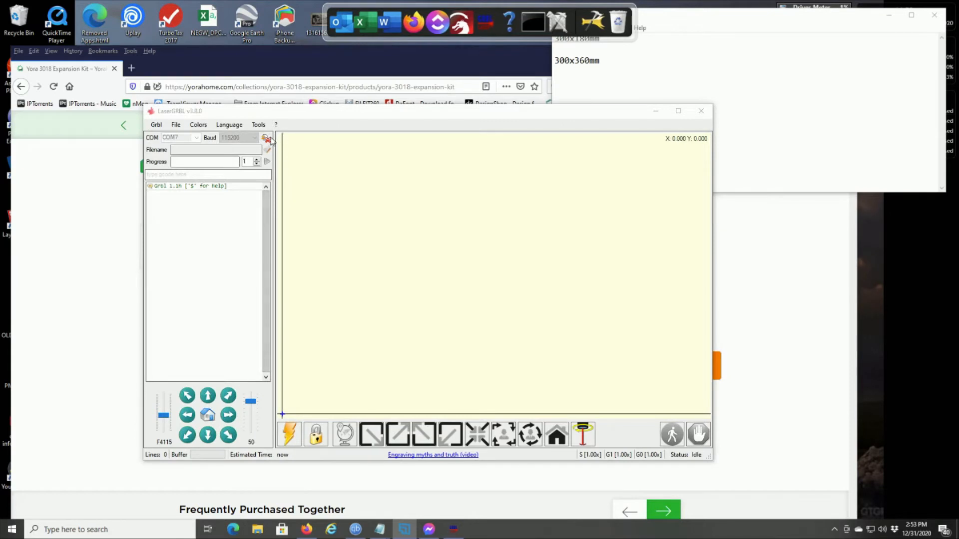
- Disconnect LaserGRBL from the machine and close the program
left_click(265, 137)
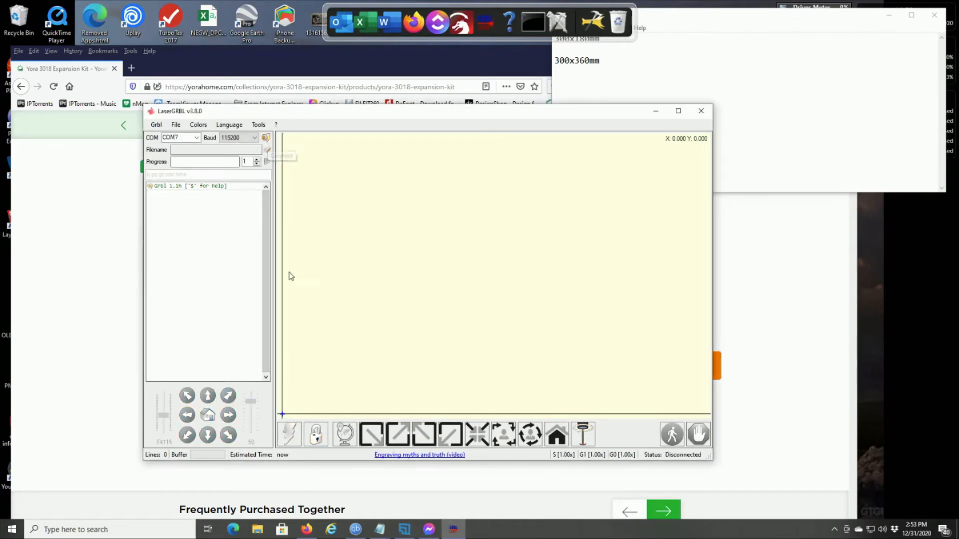
left_click(701, 111)
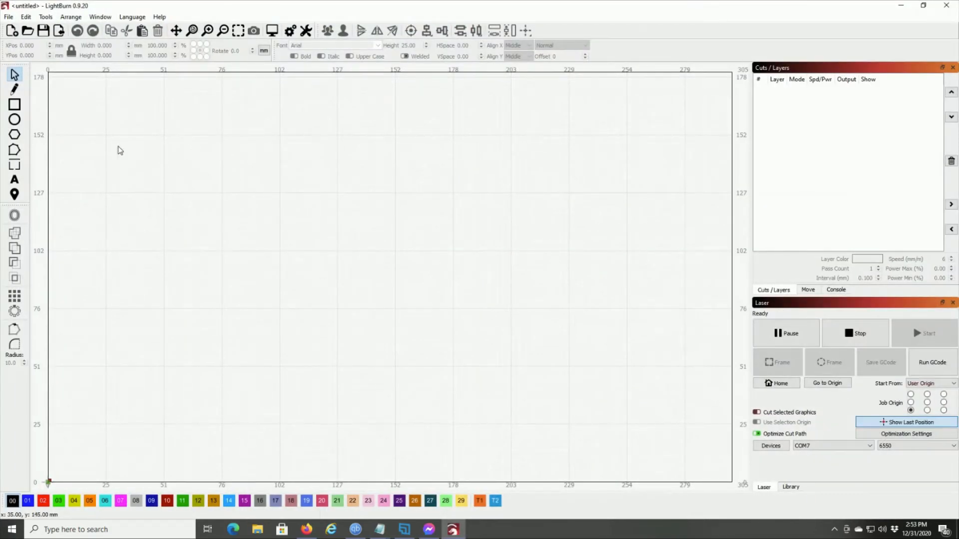
- Set the working height to 360 mm in LightBurn's device settings and fit the whole work area in view
left_click(24, 17)
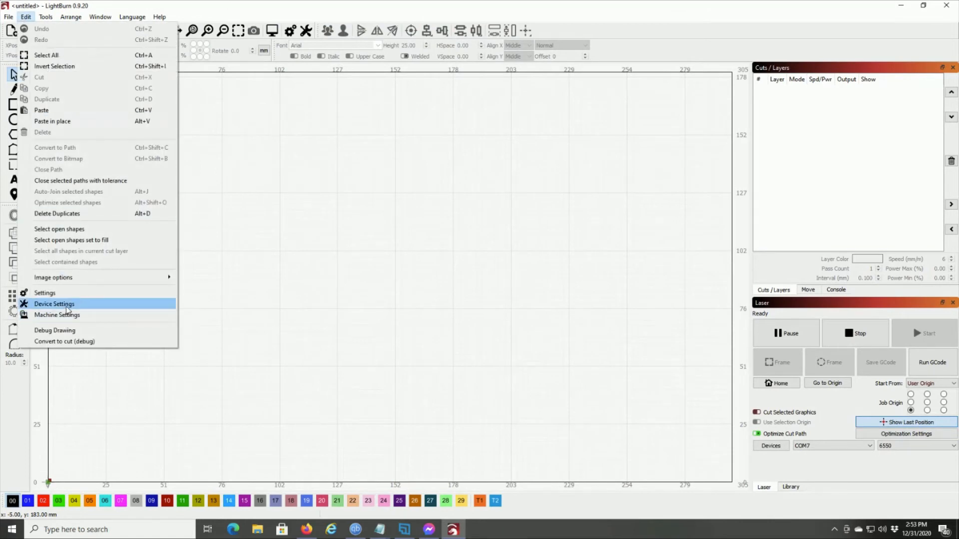
left_click(54, 304)
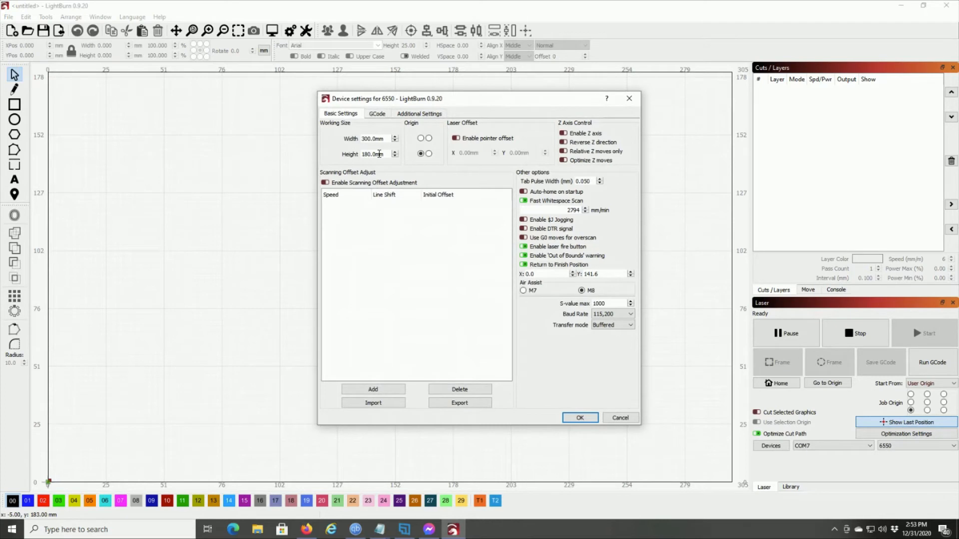
left_click_drag(387, 154, 308, 154)
type("360")
key("Tab")
left_click(579, 418)
scroll(364, 214, "down", 2)
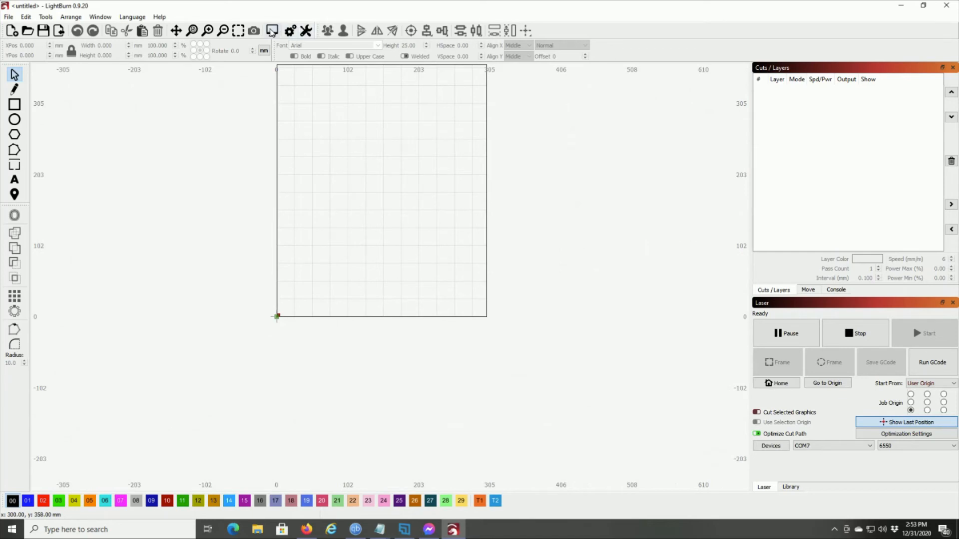
left_click(238, 31)
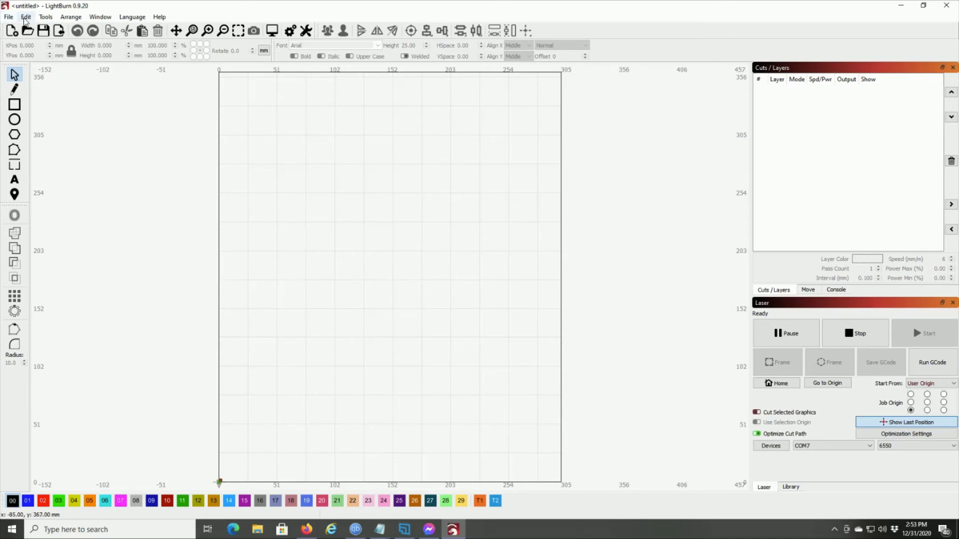
- Exit LightBurn and open the most recent untitled Easel project in a new browser tab
left_click(9, 18)
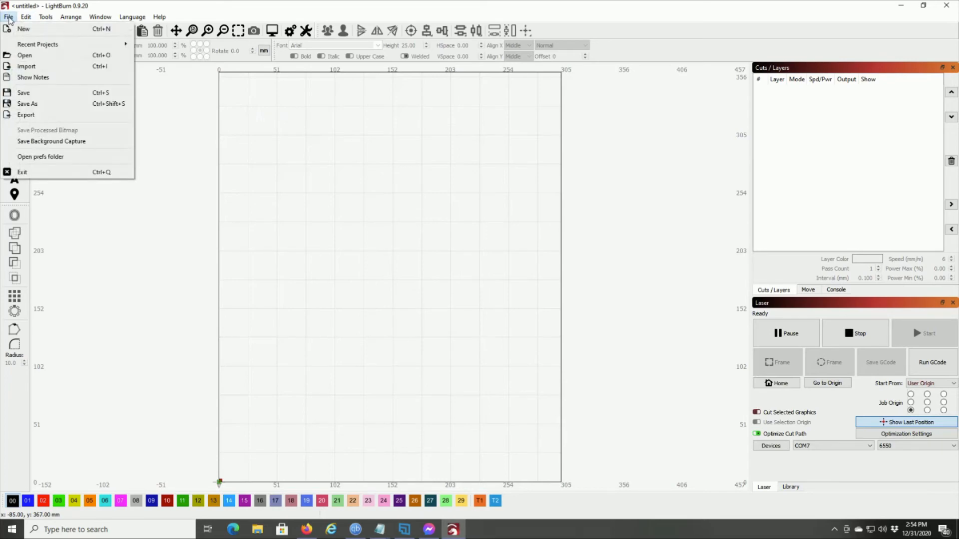
left_click(22, 173)
key("ctrl+t")
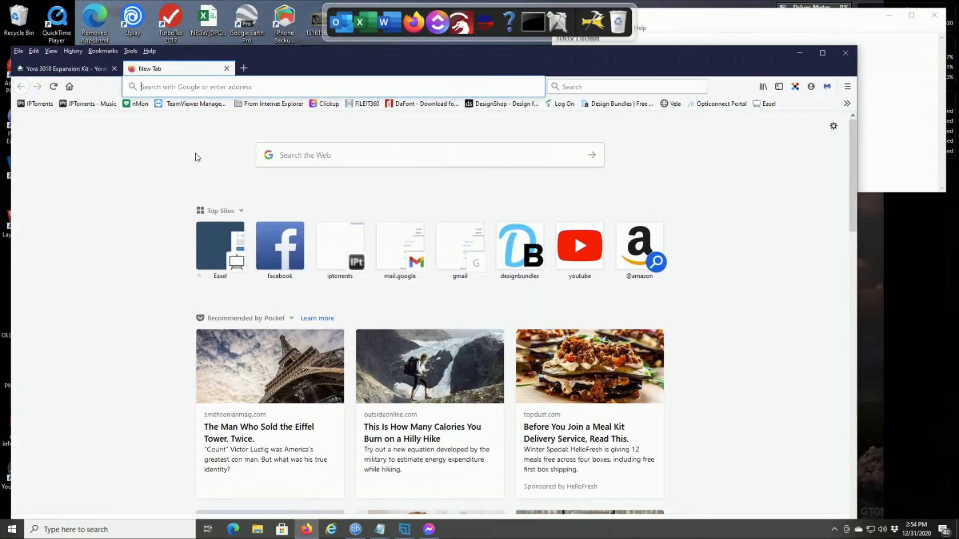
left_click(230, 247)
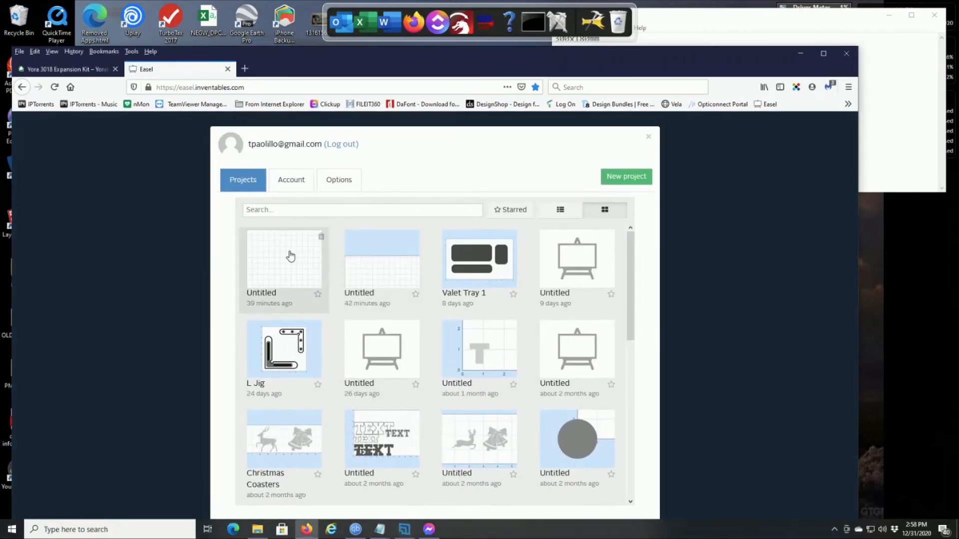
left_click(293, 256)
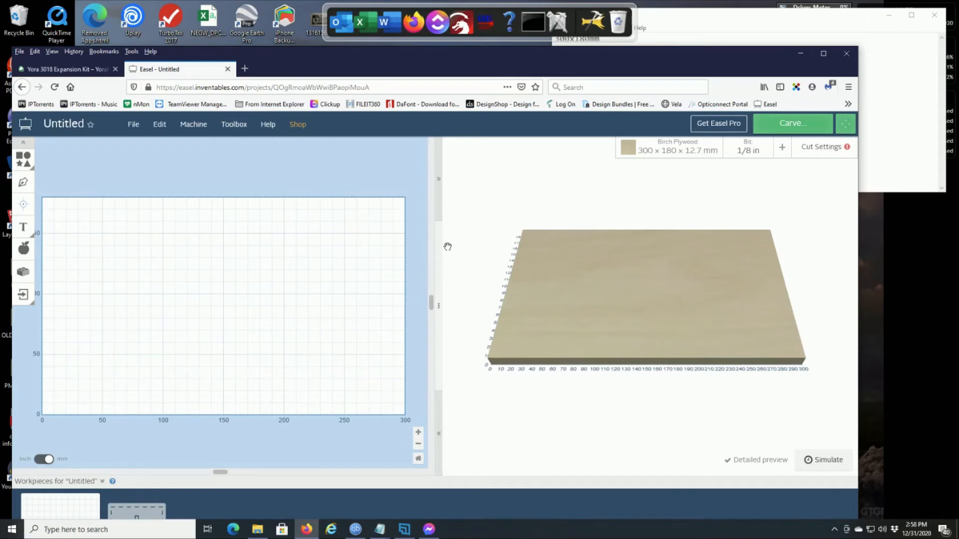
- Open Easel's Machine Inspector from the advanced machine settings and examine the Grbl parameters in its console
left_click(192, 125)
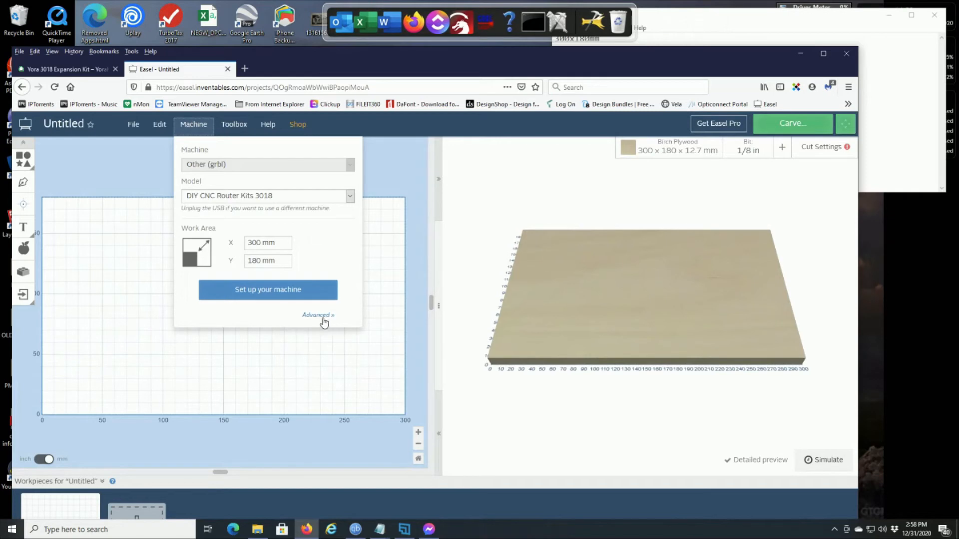
left_click(316, 315)
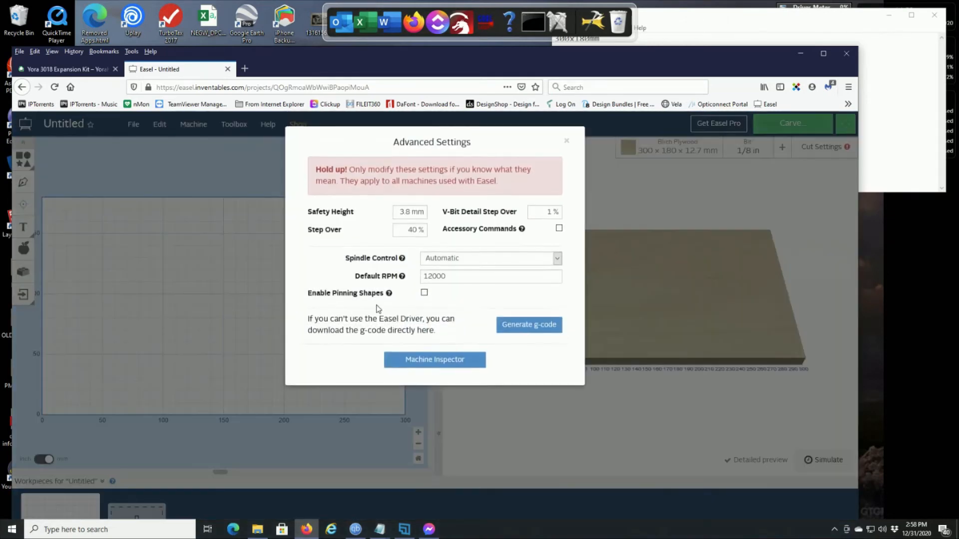
left_click(433, 361)
scroll(424, 310, "up", 1)
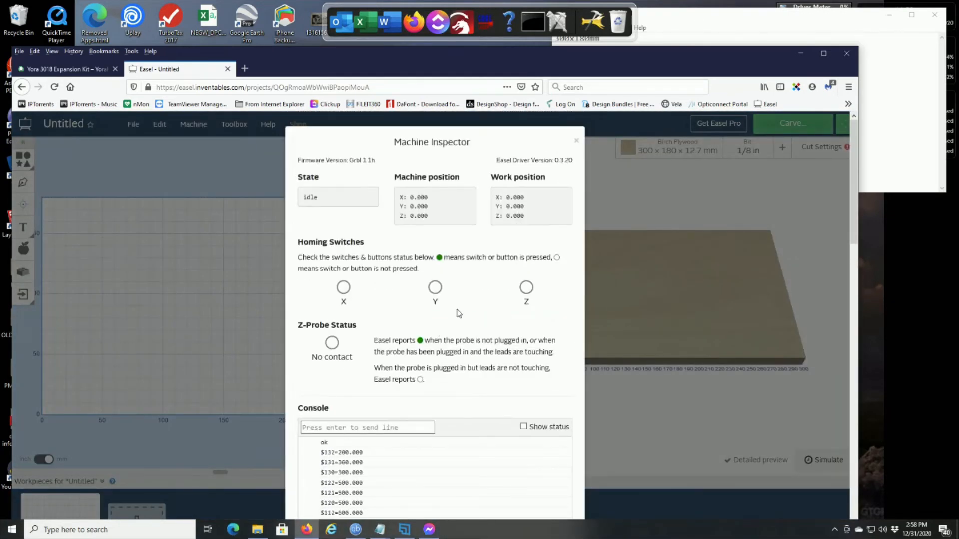
scroll(459, 312, "down", 2)
scroll(459, 313, "down", 2)
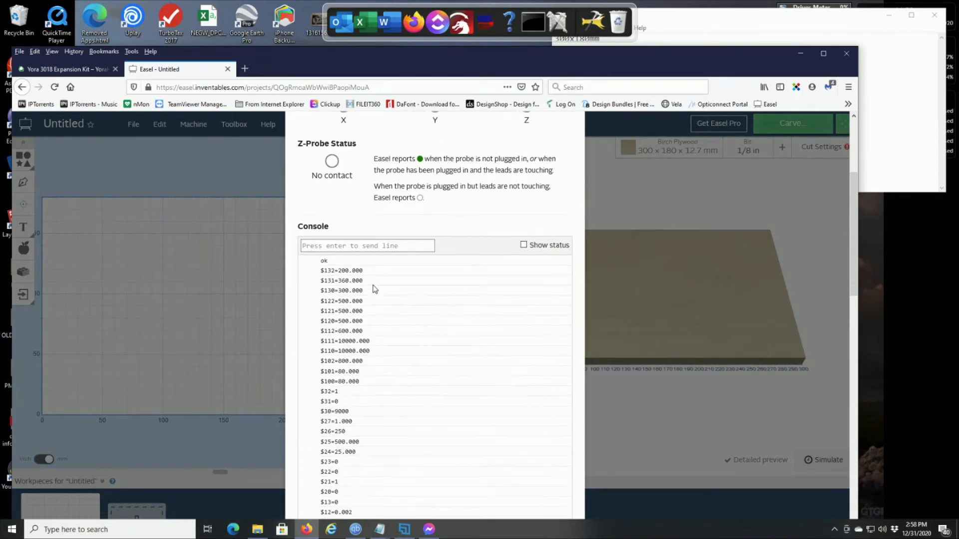
- Compare the console's axis travel values with the 300x360mm size in the Notepad note and close the Machine Inspector
left_click(900, 119)
left_click_drag(676, 18, 769, 21)
left_click_drag(695, 59, 647, 59)
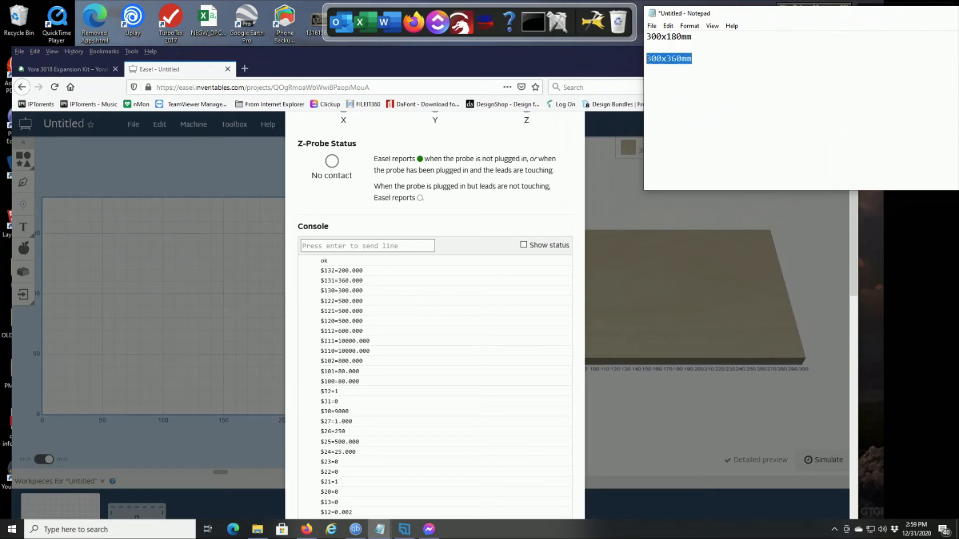
left_click(701, 62)
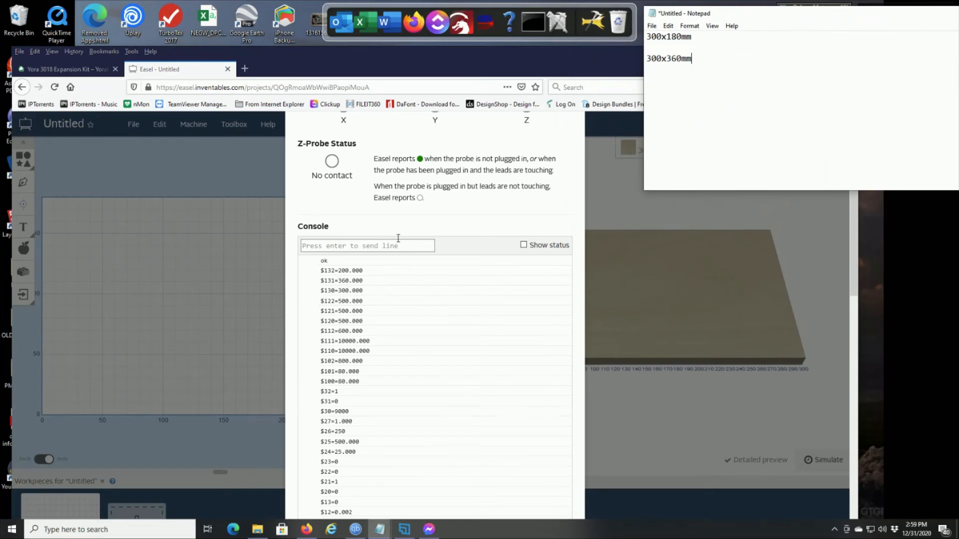
scroll(575, 222, "up", 4)
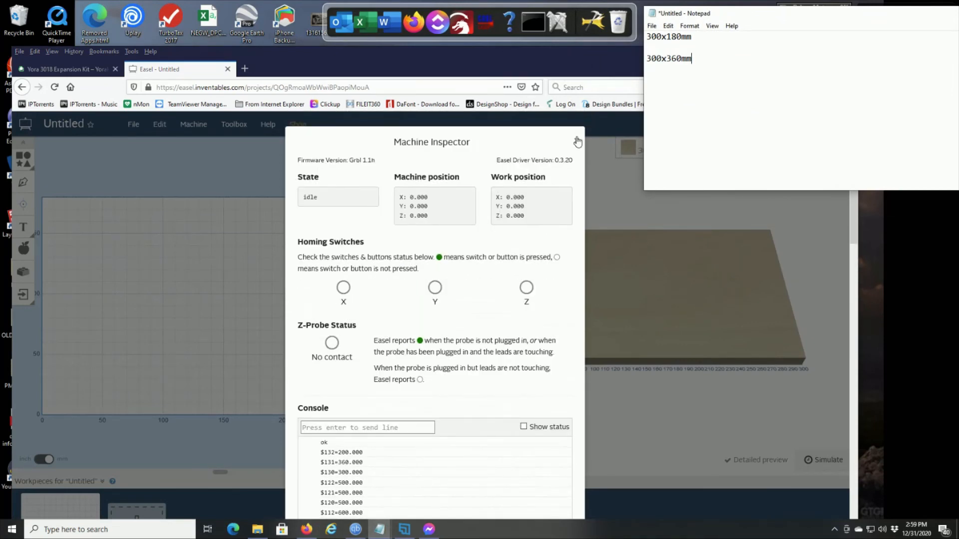
left_click(577, 145)
left_click(577, 144)
- Set the Y dimension of the machine's work area to 360 mm in Easel and close the machine settings
left_click(193, 125)
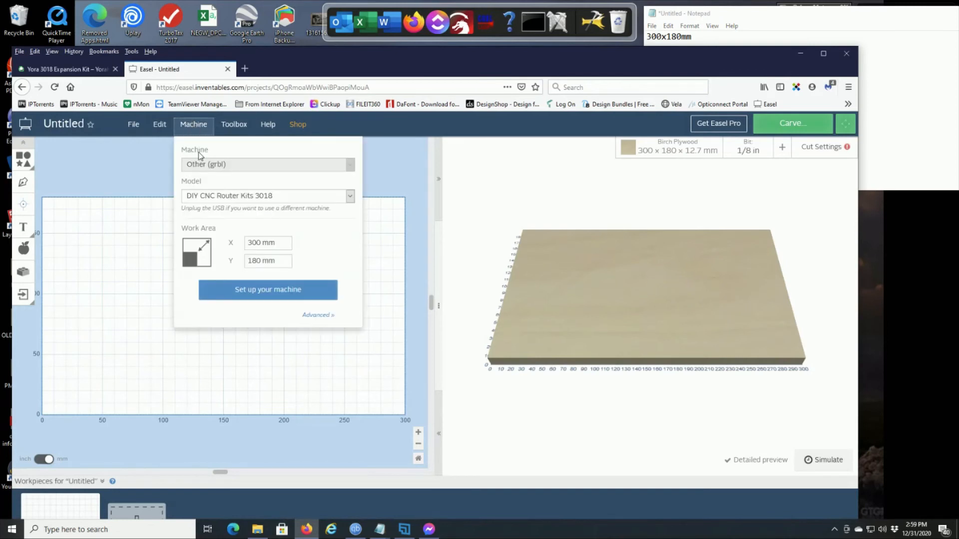
left_click(286, 244)
key("ctrl+a")
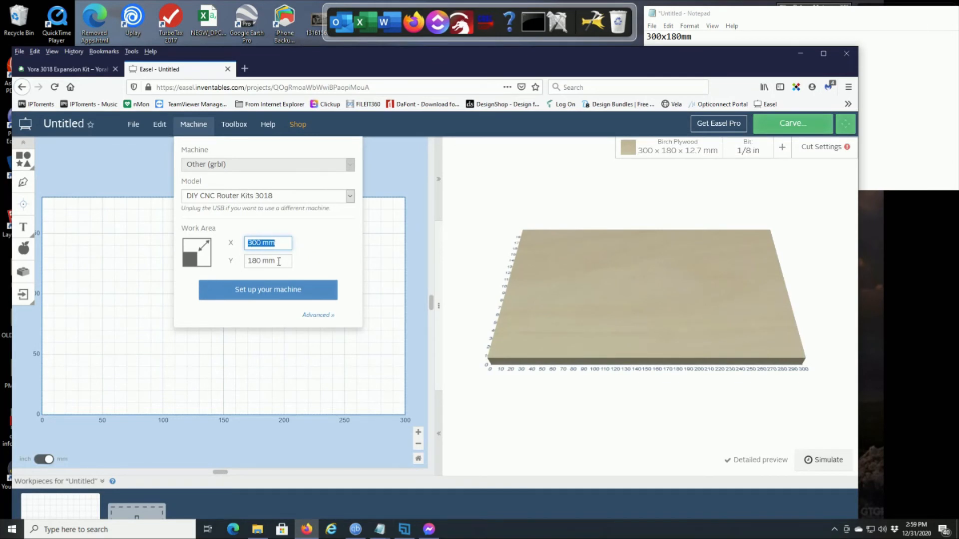
key("Tab")
type("3")
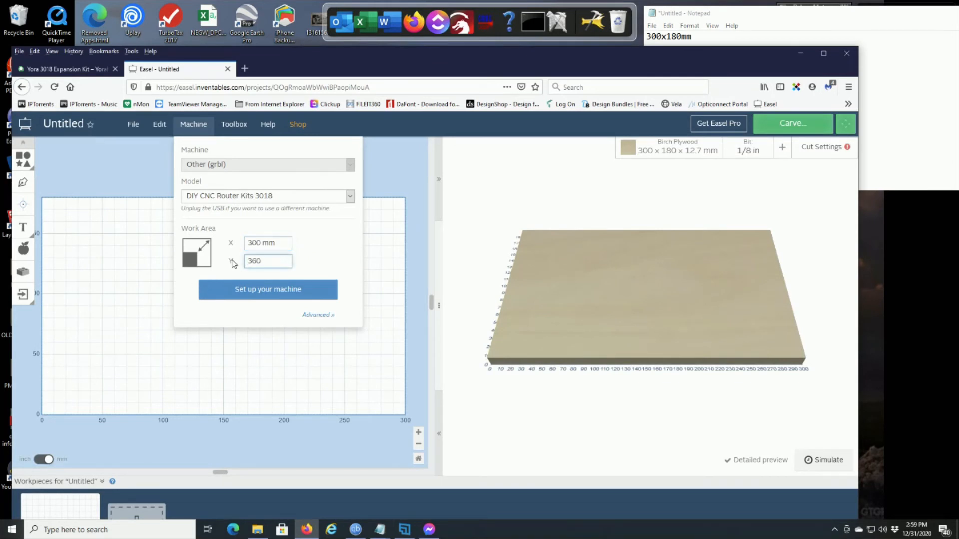
type("60")
key("Return")
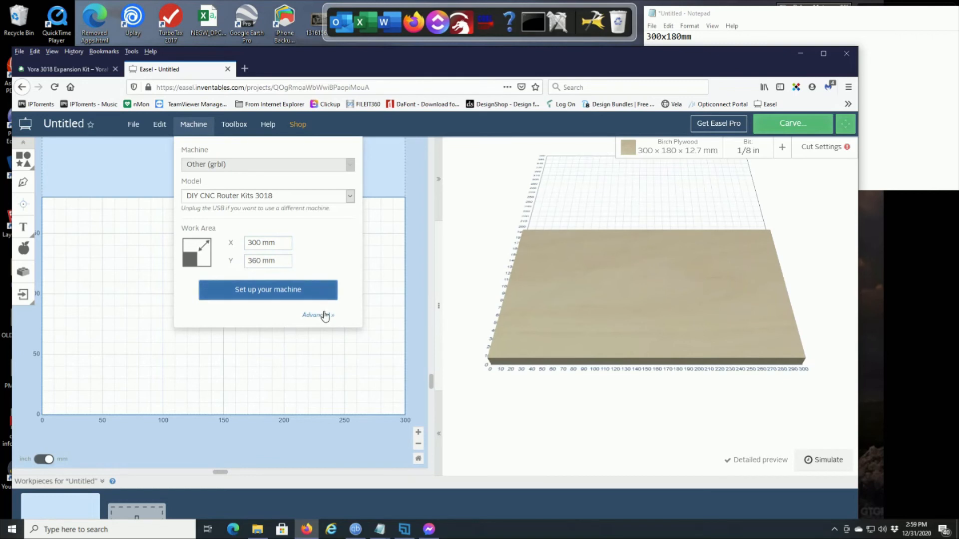
left_click(192, 134)
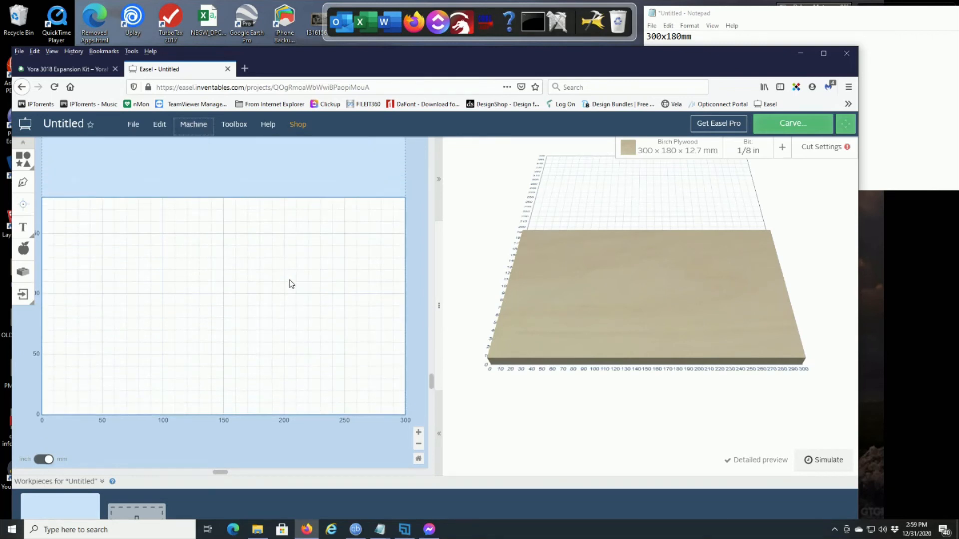
- Set the Birch Plywood material's length (Y) to 360 mm and close the material settings
scroll(292, 283, "up", 3)
left_click(419, 444)
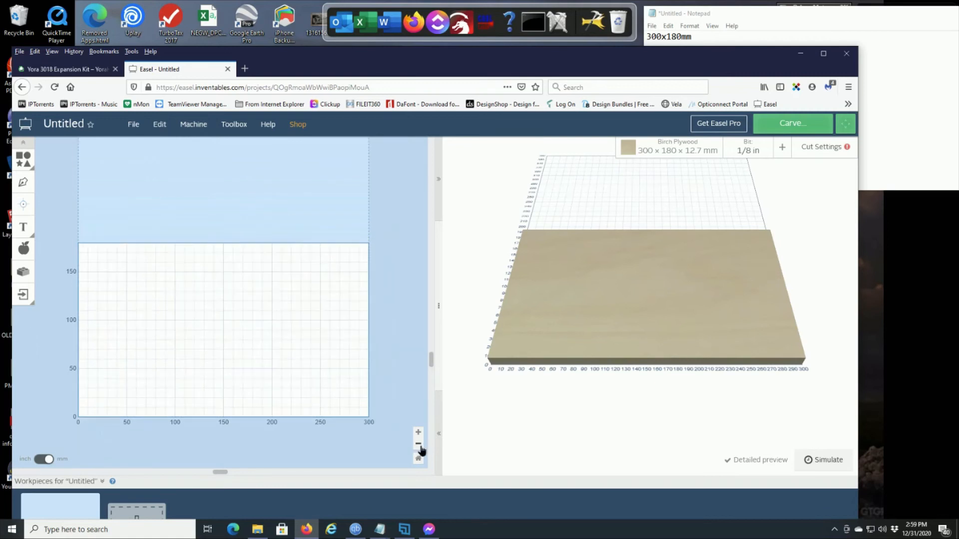
left_click(419, 444)
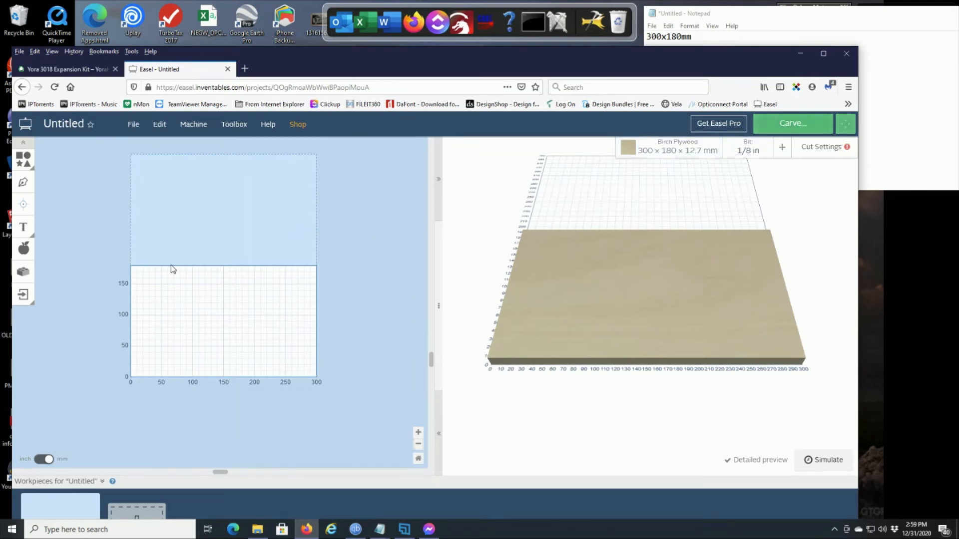
left_click(676, 152)
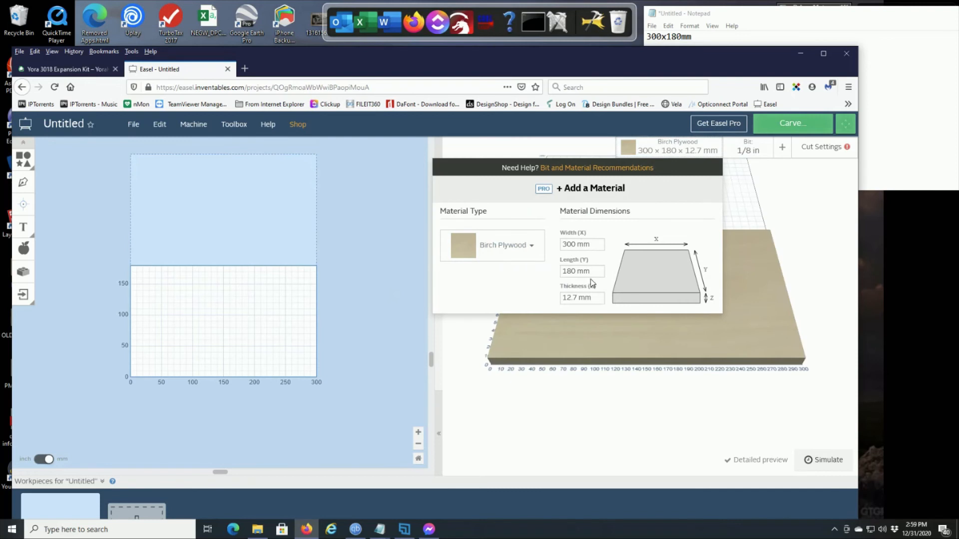
triple_click(572, 271)
type("360")
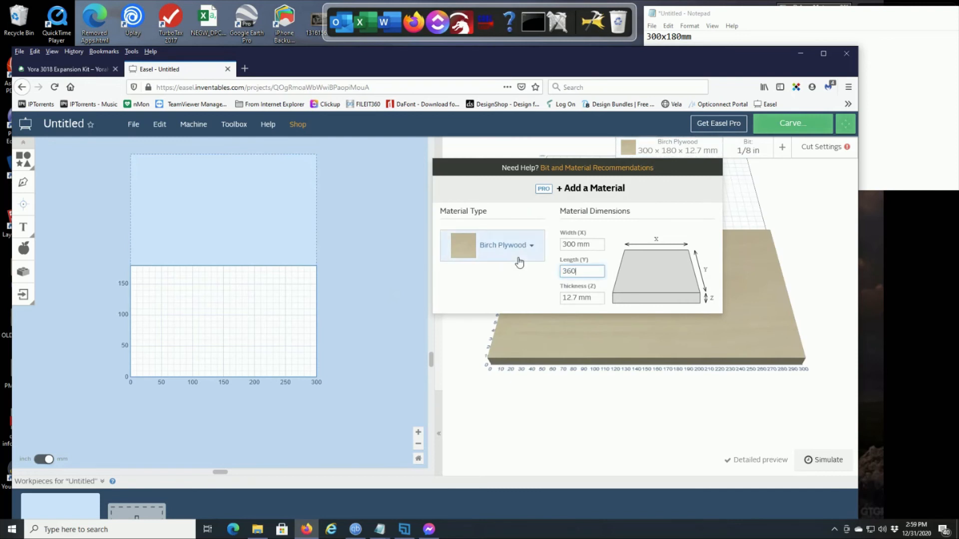
key("Tab")
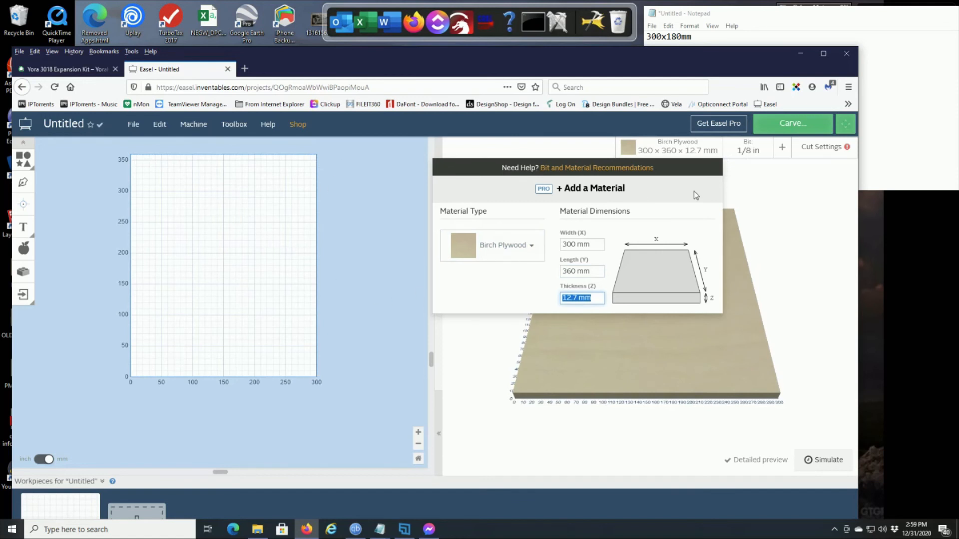
left_click(672, 147)
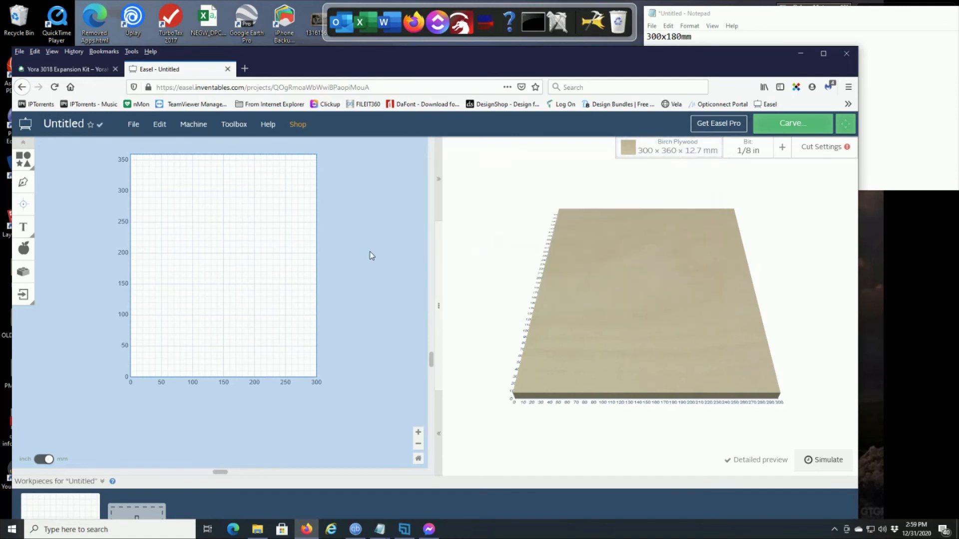
scroll(367, 325, "up", 2)
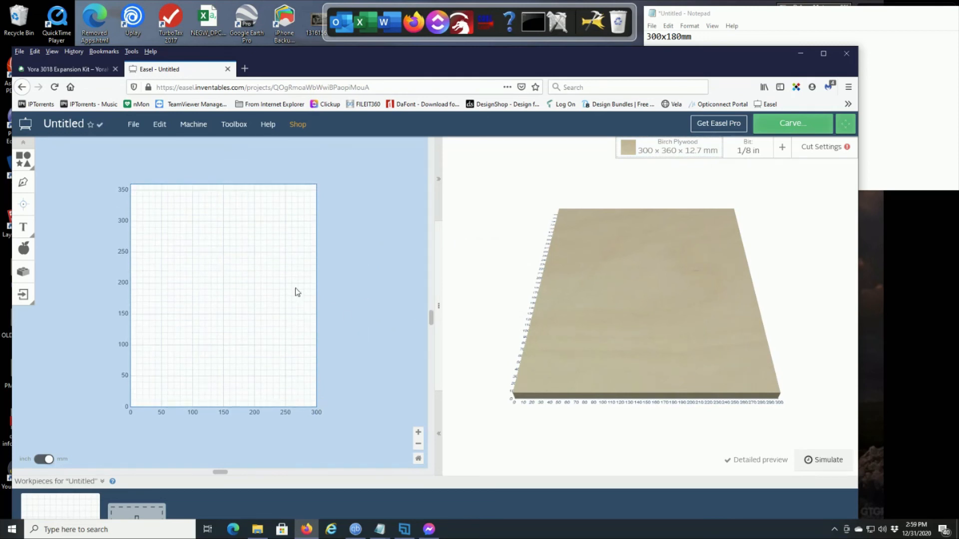